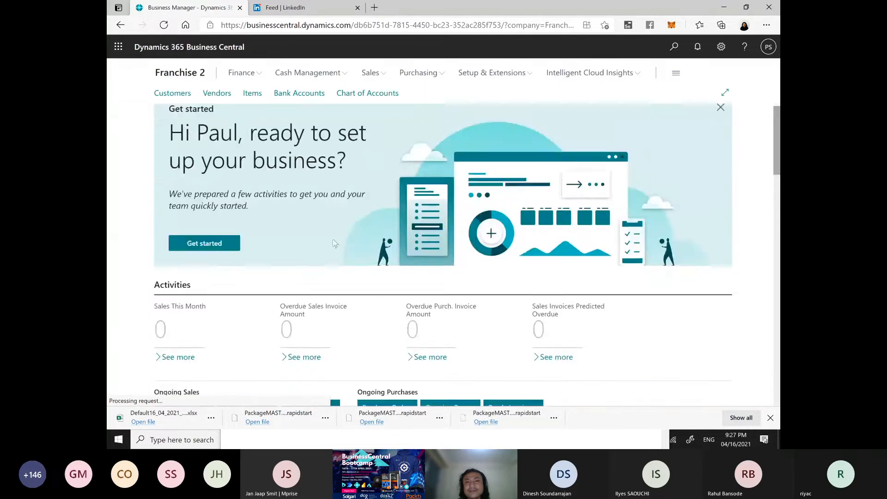
# View the Customers list of Franchise 2, then return to the home page and dismiss the browser's downloads bar
pyautogui.click(170, 99)
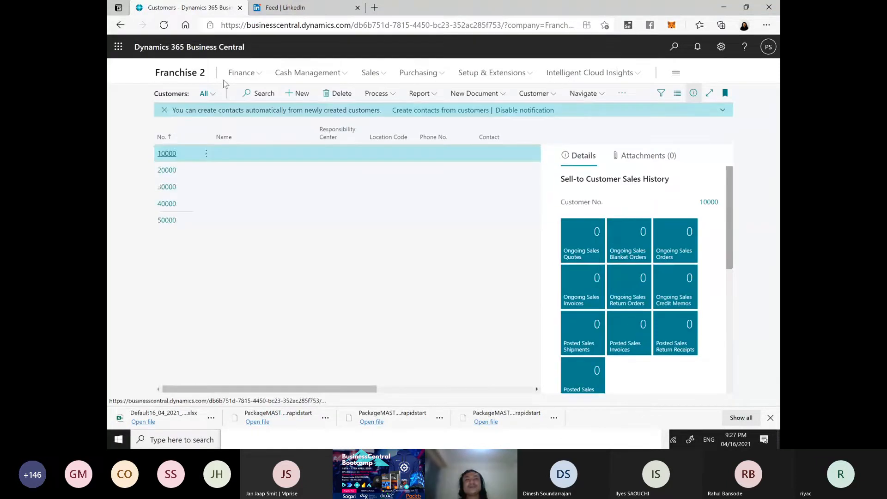
pyautogui.click(180, 74)
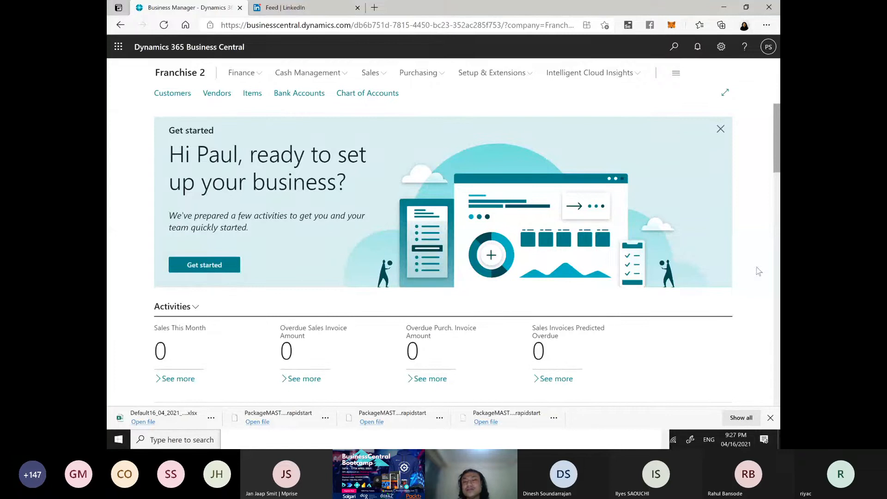
pyautogui.click(770, 417)
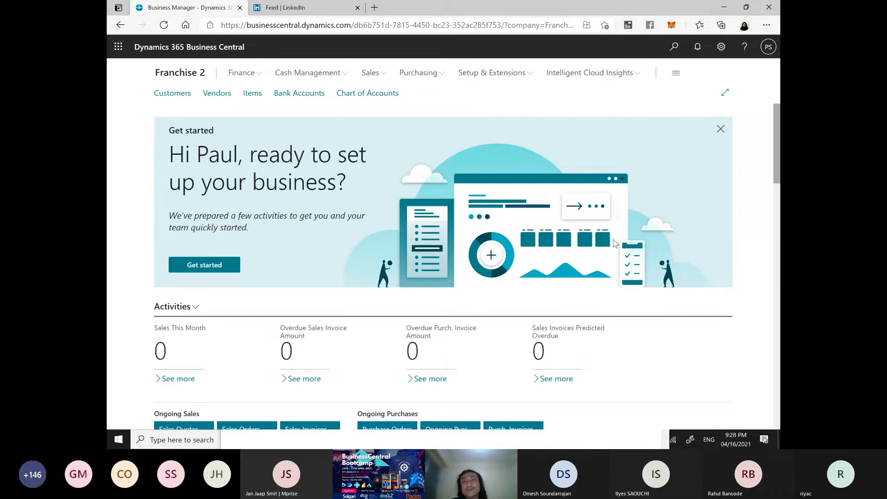
# Create a new customer in the Customers list, entering a customer number and the name Power Inc
pyautogui.click(179, 99)
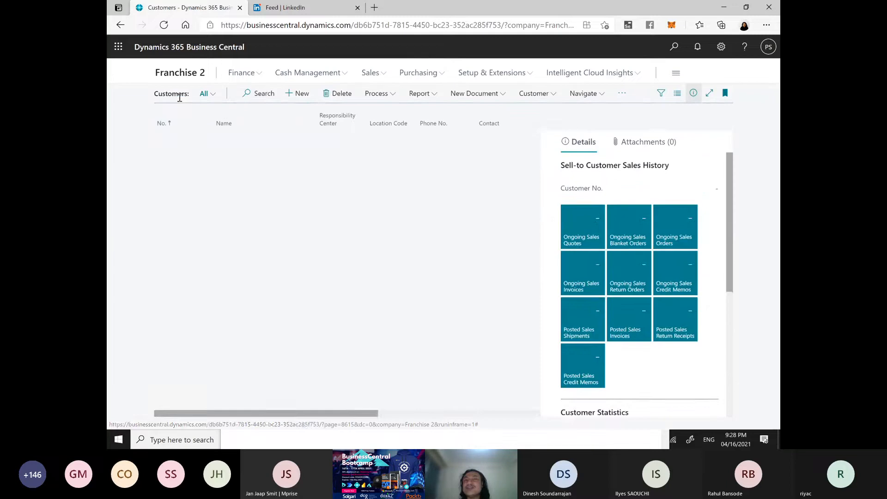
pyautogui.click(295, 95)
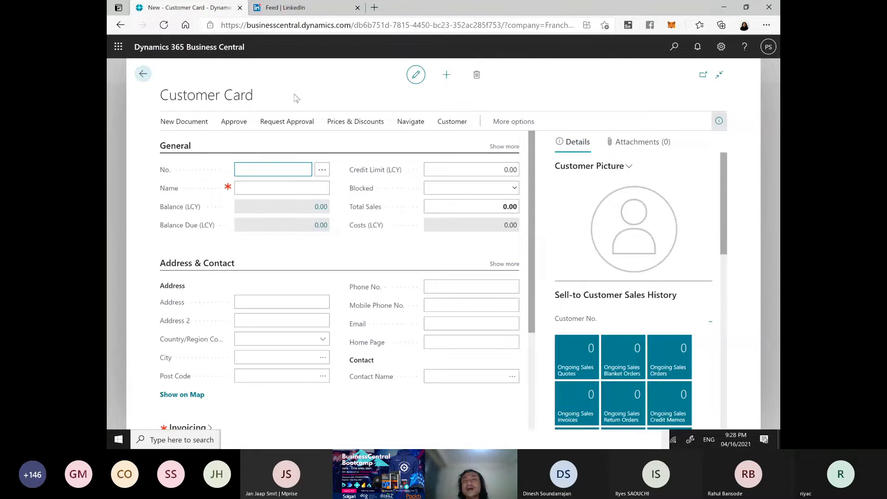
pyautogui.write('1001')
pyautogui.click(303, 186)
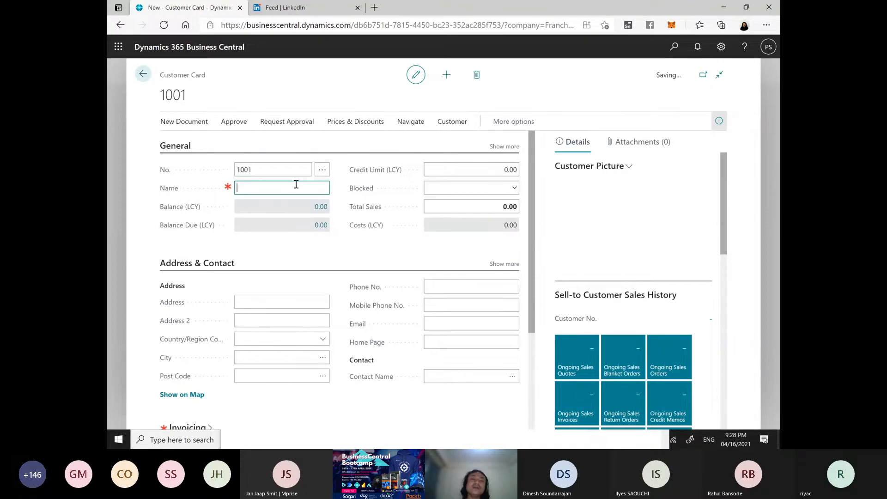
pyautogui.write('P')
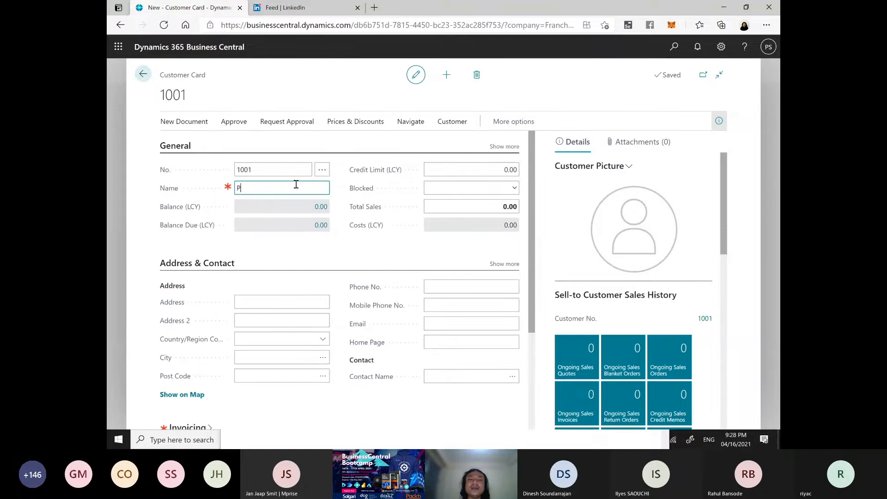
pyautogui.write('ower Inc')
pyautogui.press('Tab')
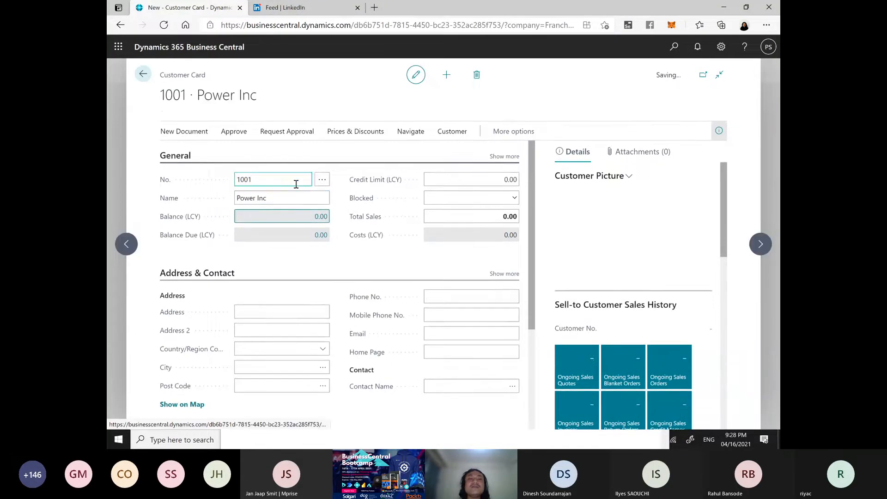
pyautogui.click(143, 74)
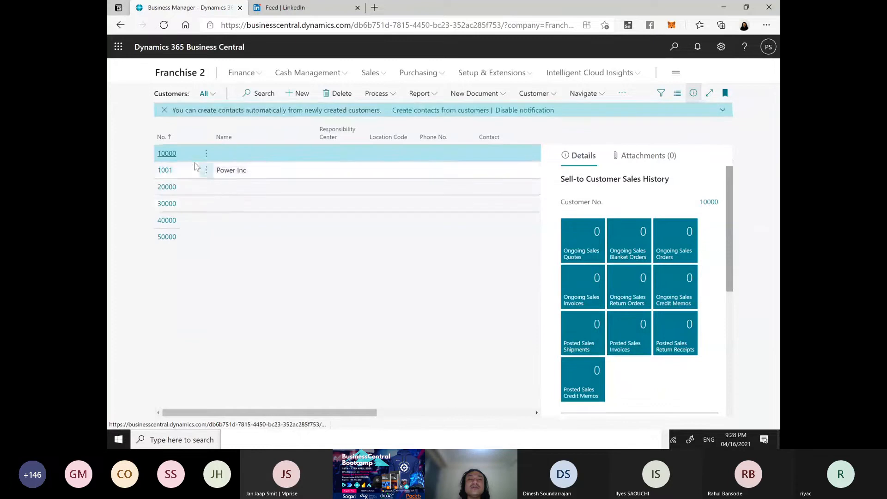
# Reopen the Power Inc customer card and set its general business posting group to EU in the invoicing details
pyautogui.click(167, 171)
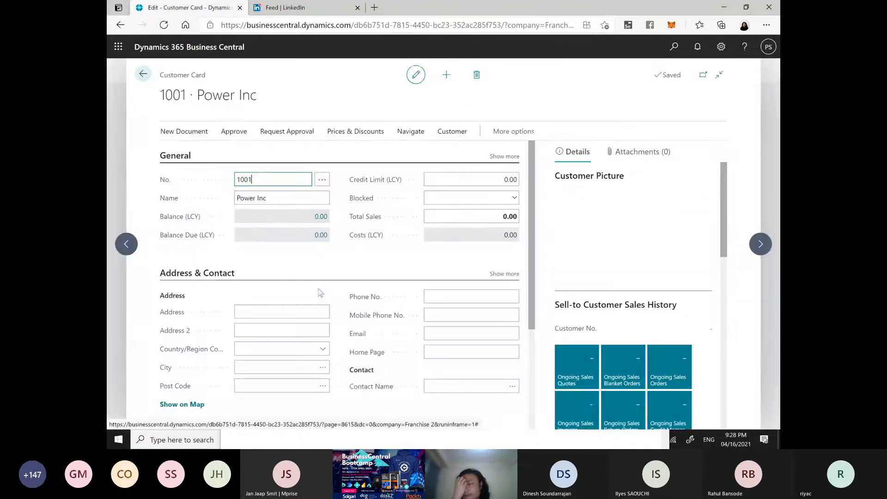
pyautogui.scroll(-3, 318, 311)
pyautogui.scroll(-1, 309, 312)
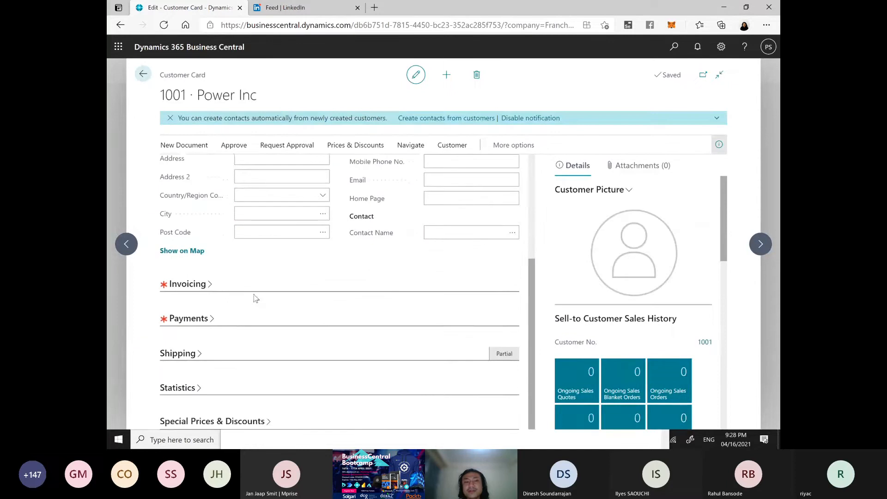
pyautogui.click(181, 285)
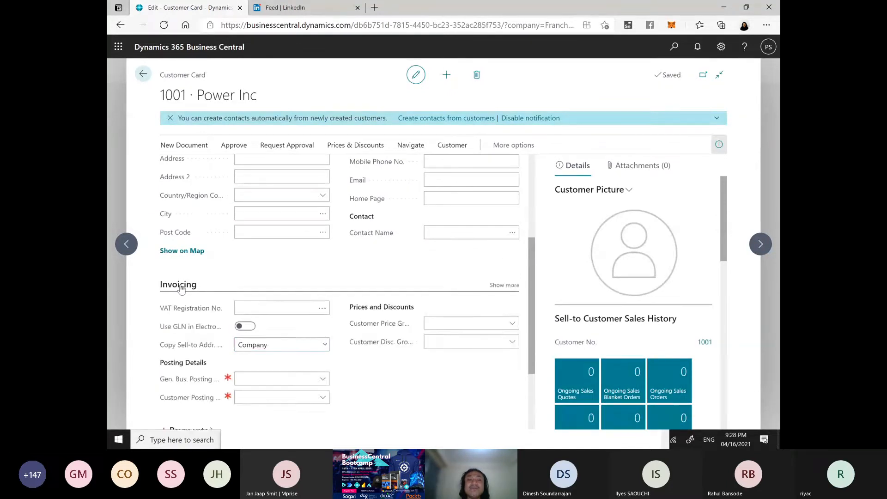
pyautogui.scroll(-3, 254, 314)
pyautogui.click(322, 317)
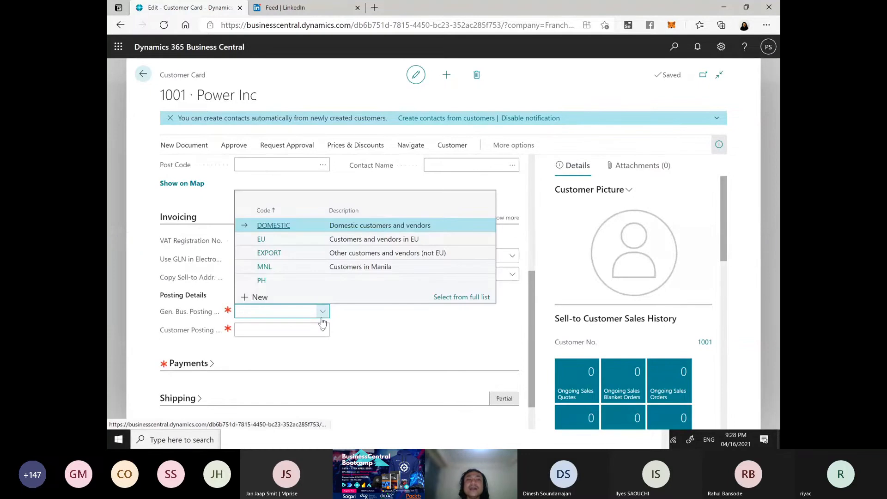
pyautogui.click(261, 238)
# Set the customer posting group of Power Inc to EU and return to the customer list
pyautogui.click(275, 328)
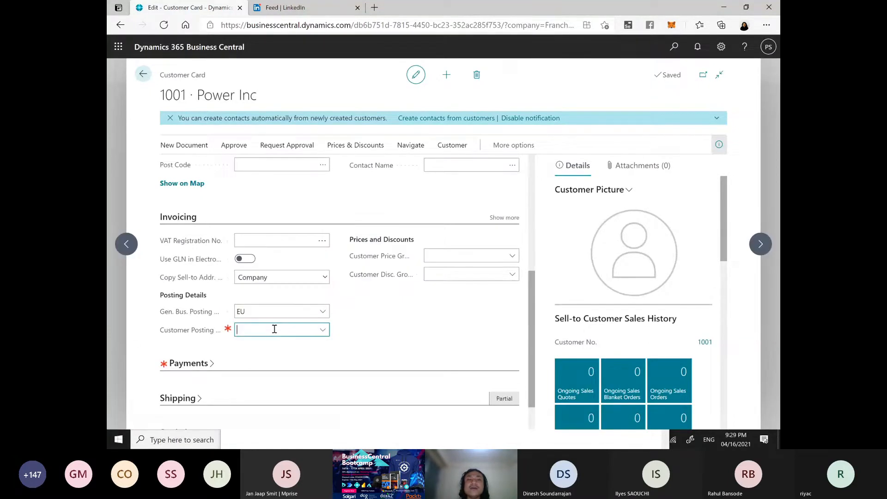
pyautogui.click(321, 330)
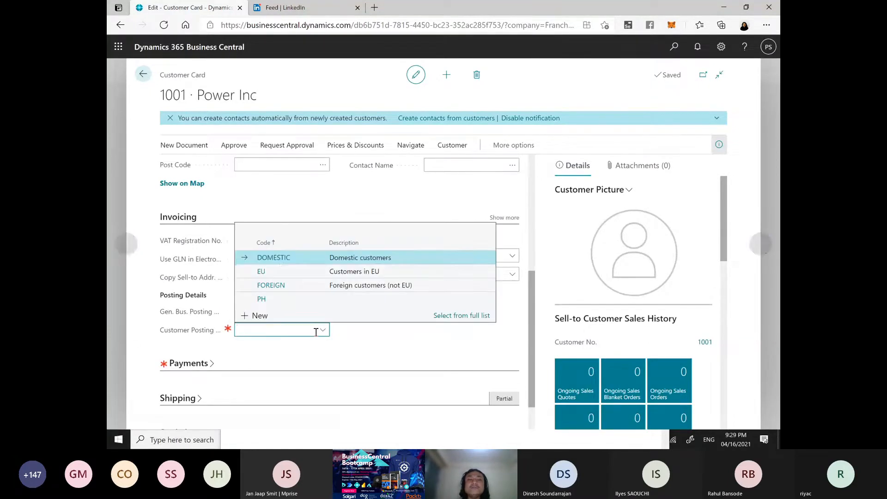
pyautogui.click(272, 272)
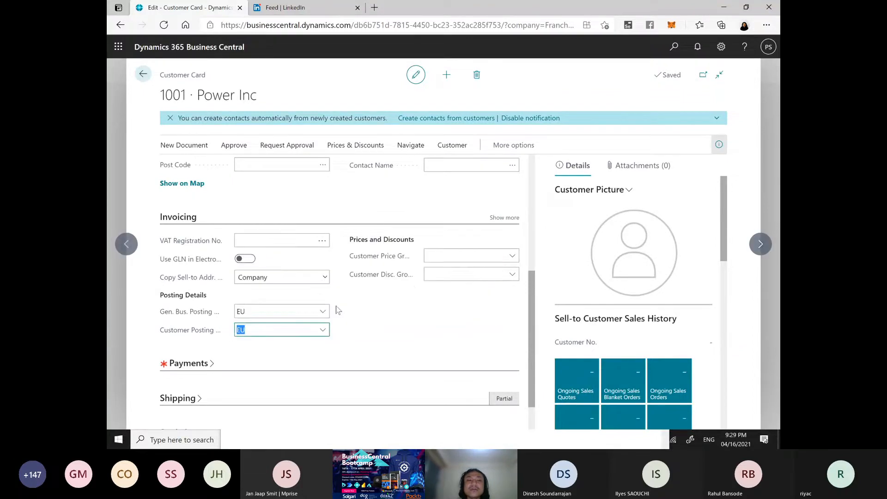
pyautogui.scroll(8, 409, 332)
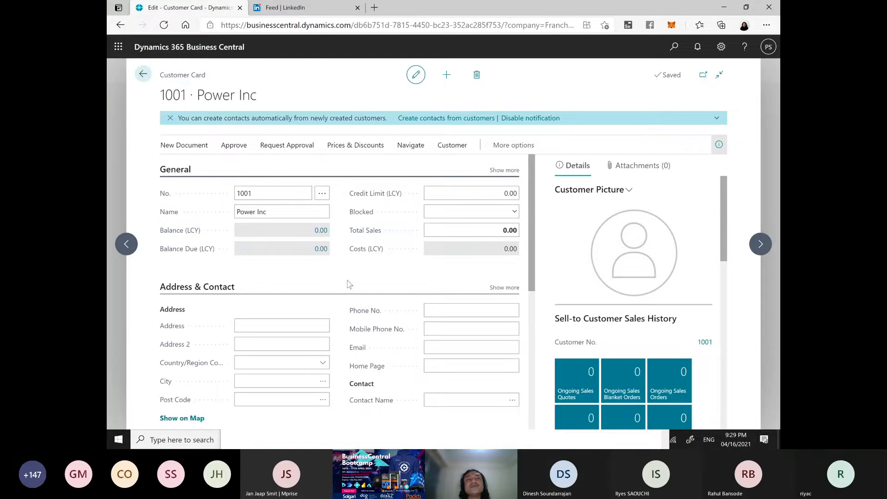
pyautogui.click(143, 75)
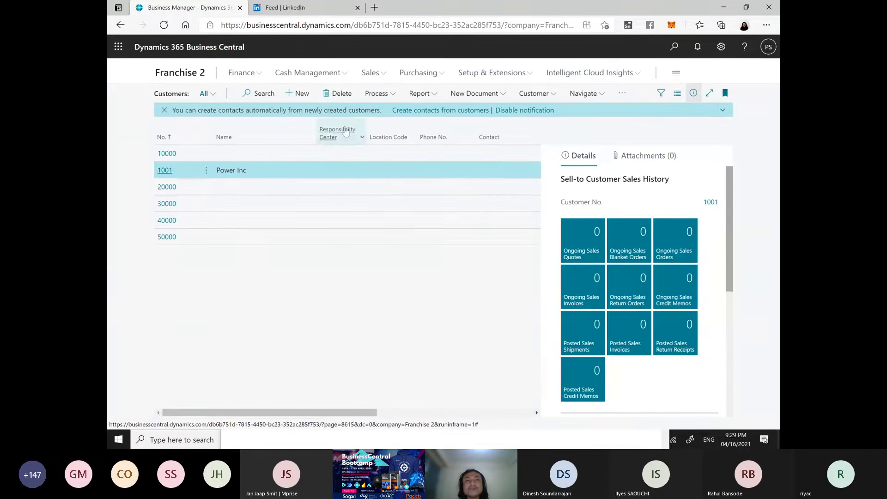
# Open the chart of accounts from the home page and view a blank new G/L account card, leaving it without entries
pyautogui.click(162, 69)
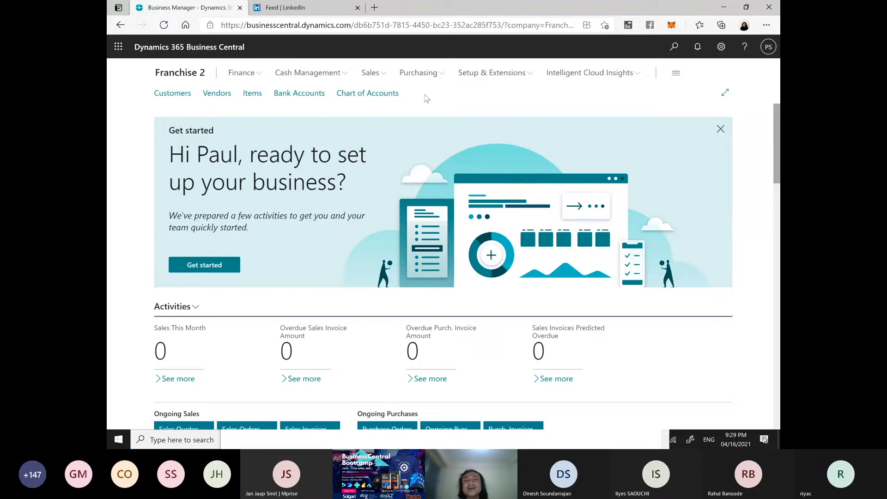
pyautogui.click(396, 94)
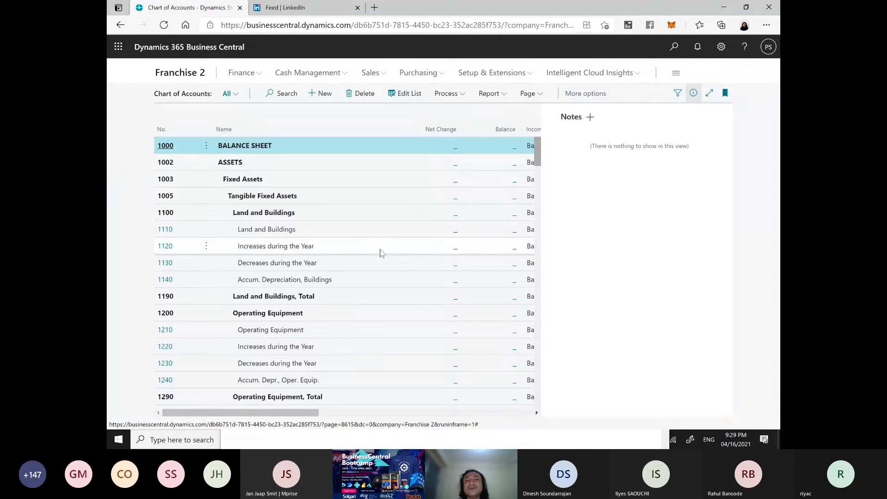
pyautogui.scroll(-2, 272, 400)
pyautogui.moveTo(258, 419); pyautogui.dragTo(421, 406)
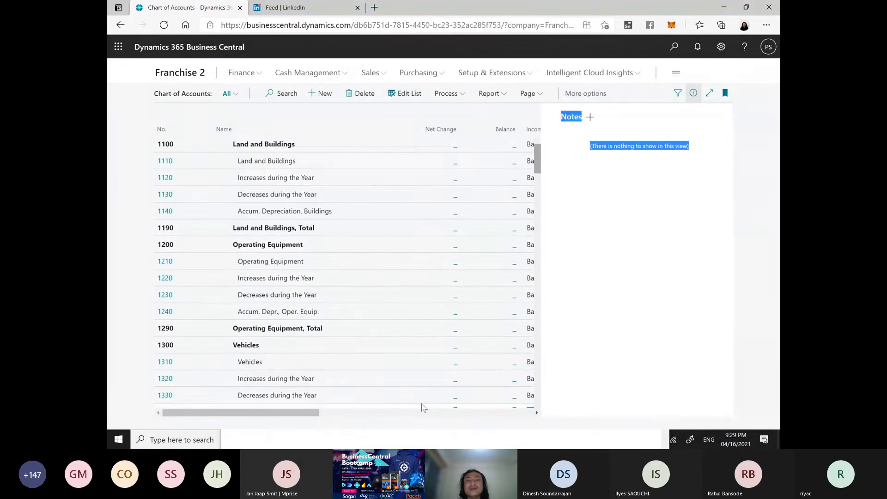
pyautogui.click(314, 97)
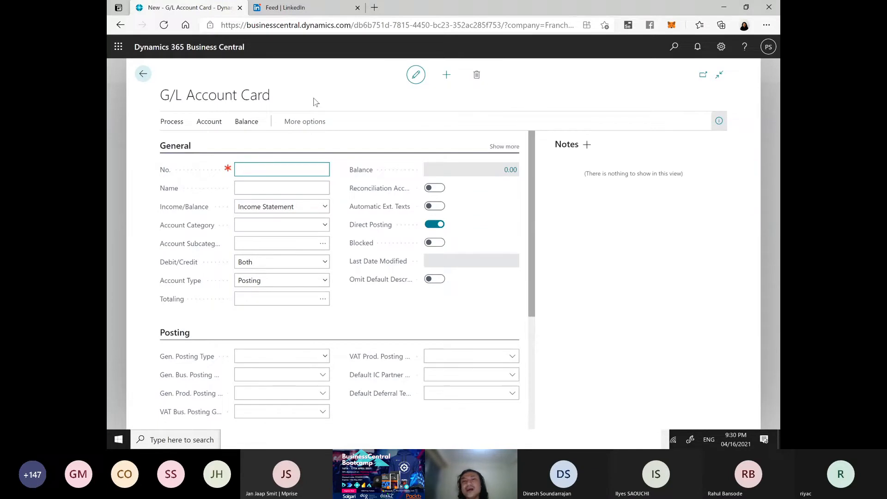
pyautogui.click(146, 76)
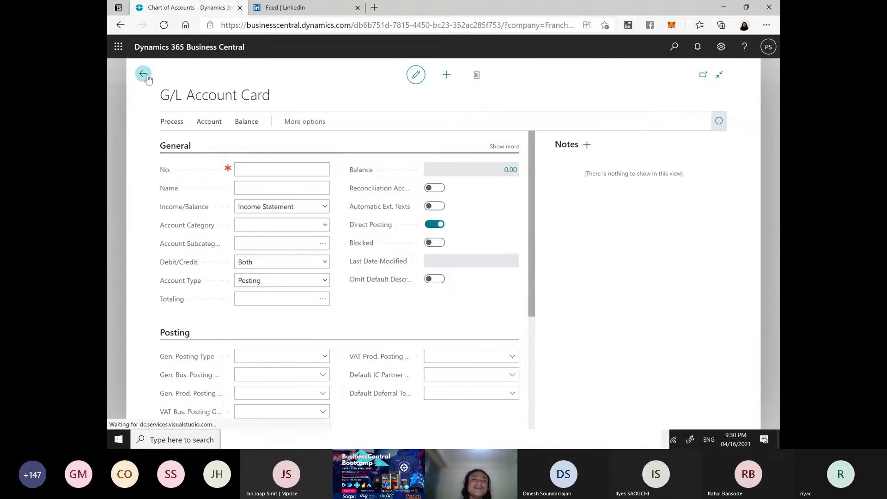
# Examine the chart of accounts across the inventory, receivables, prepayments, liquid assets, equity and liabilities sections
pyautogui.scroll(-10, 318, 279)
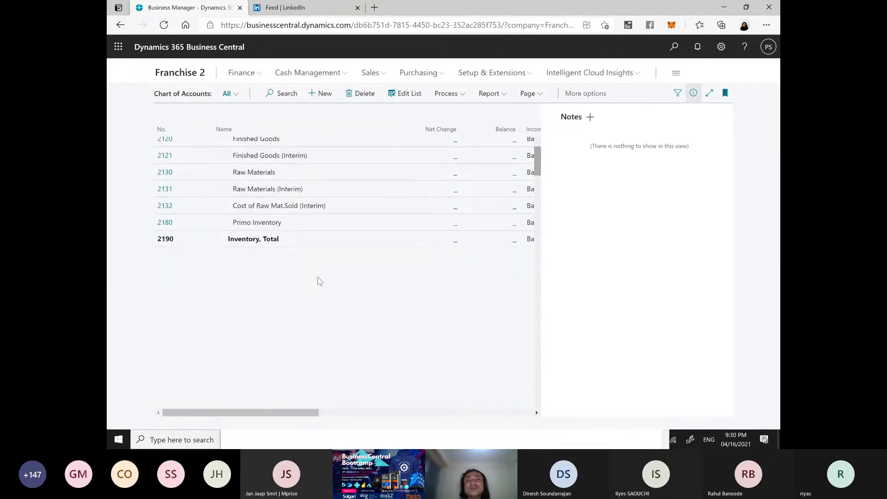
pyautogui.scroll(-5, 318, 280)
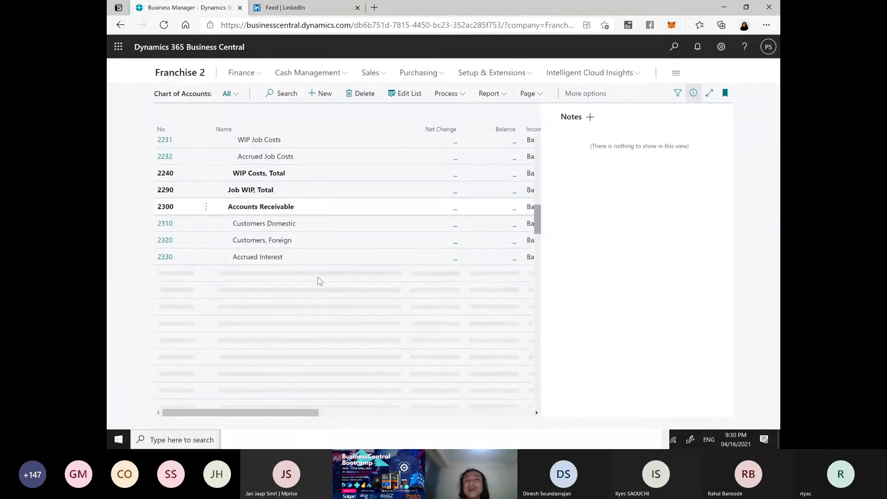
pyautogui.scroll(-5, 317, 280)
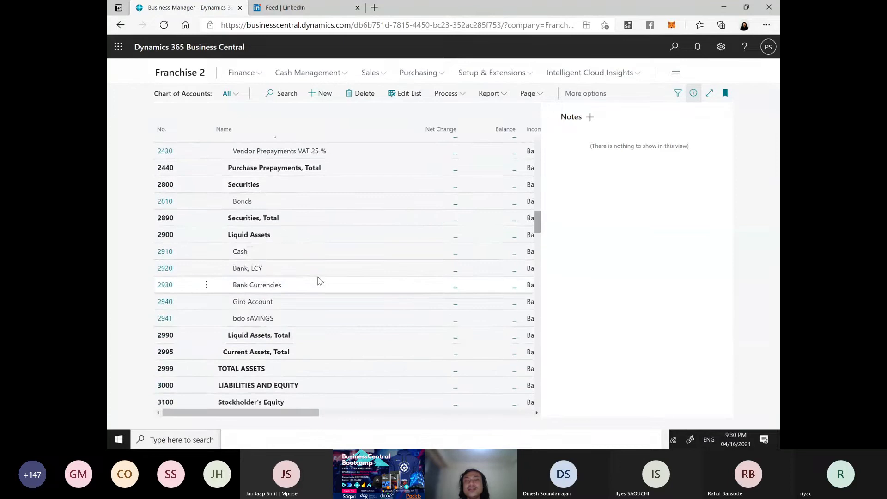
pyautogui.scroll(-10, 318, 280)
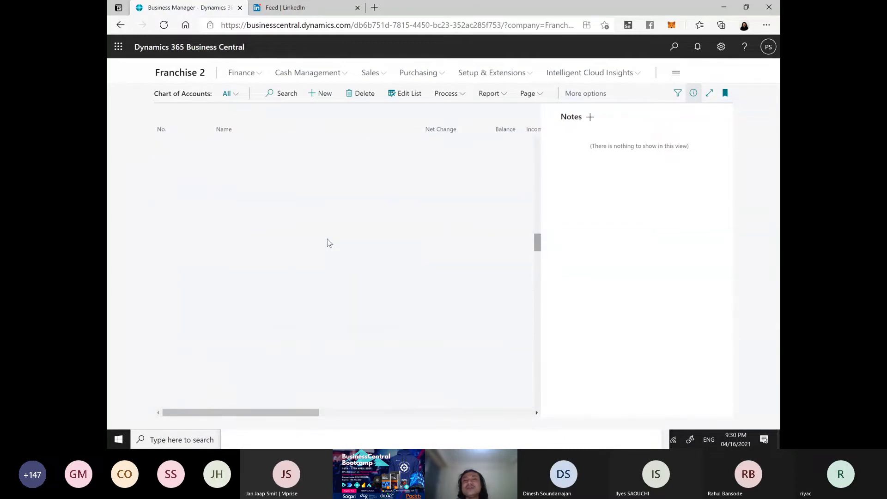
pyautogui.scroll(2, 328, 241)
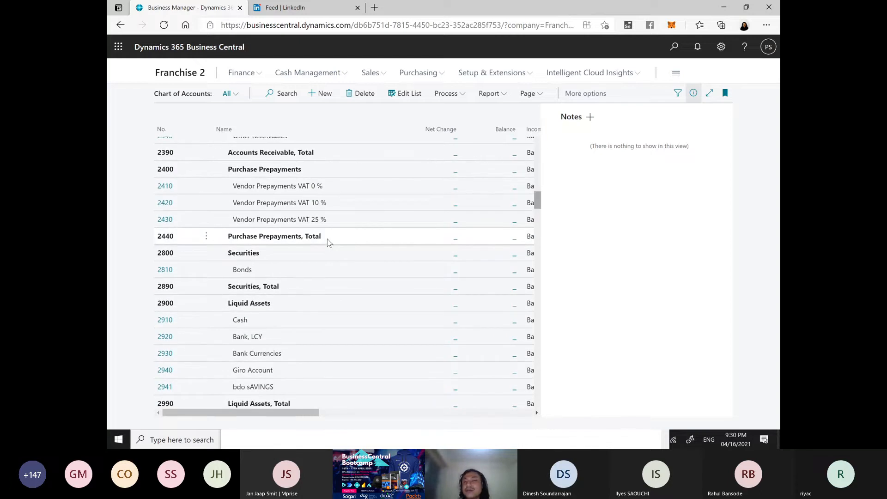
pyautogui.scroll(-4, 326, 250)
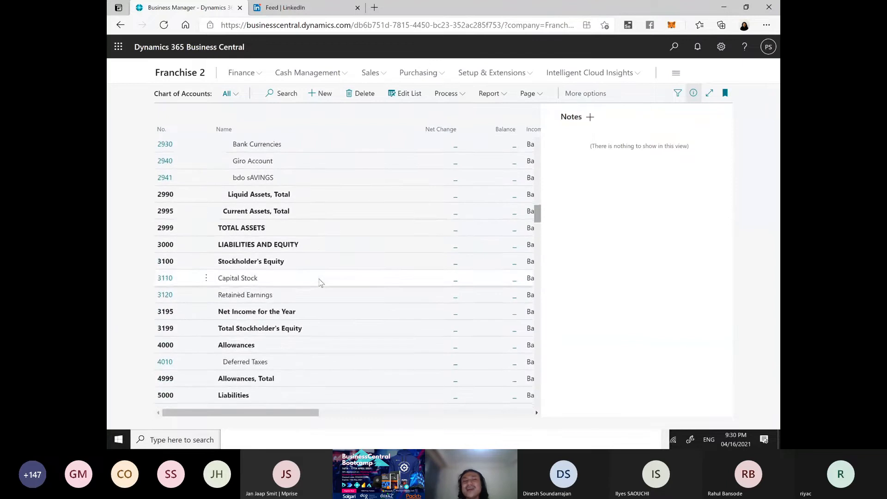
pyautogui.scroll(6, 321, 282)
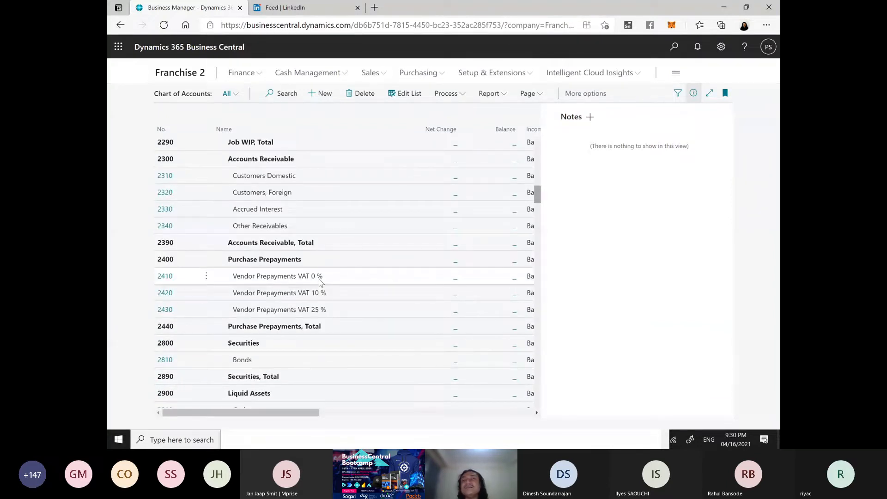
pyautogui.scroll(-8, 320, 273)
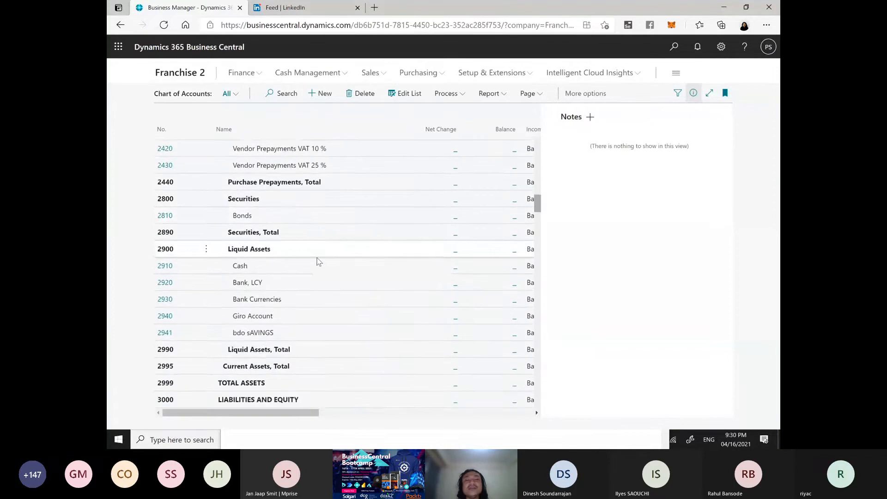
pyautogui.scroll(-2, 319, 262)
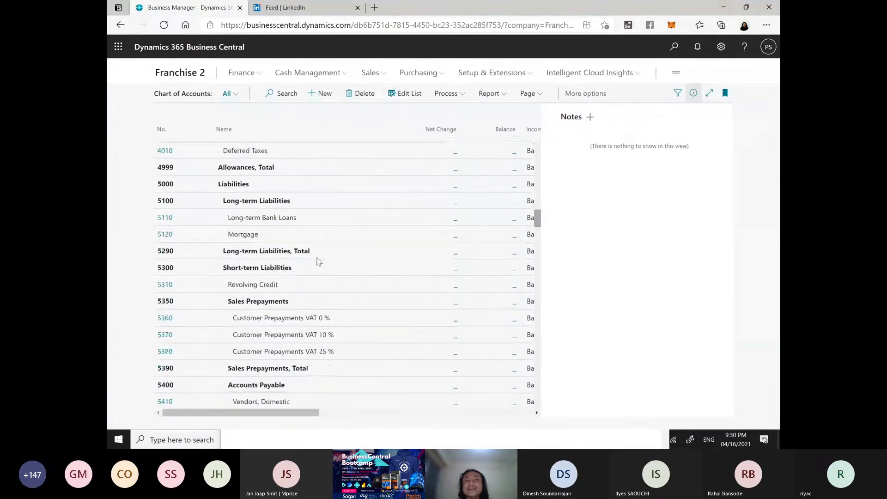
pyautogui.scroll(2, 319, 262)
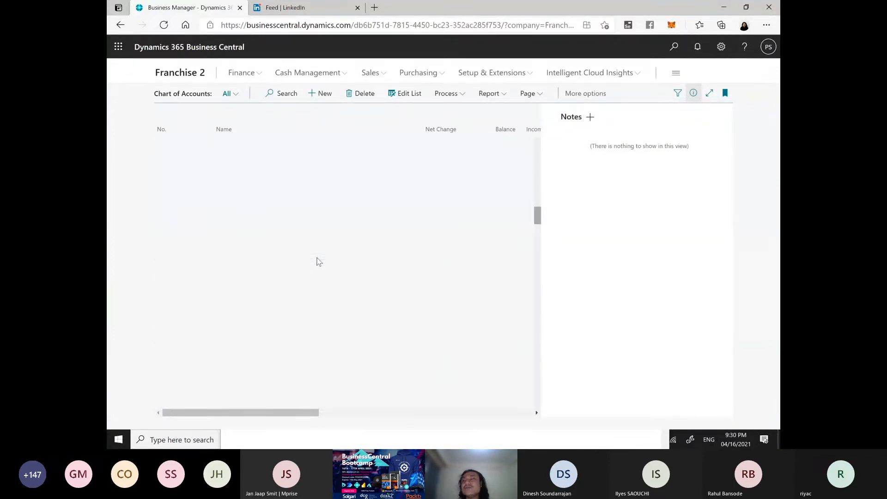
pyautogui.scroll(15, 318, 258)
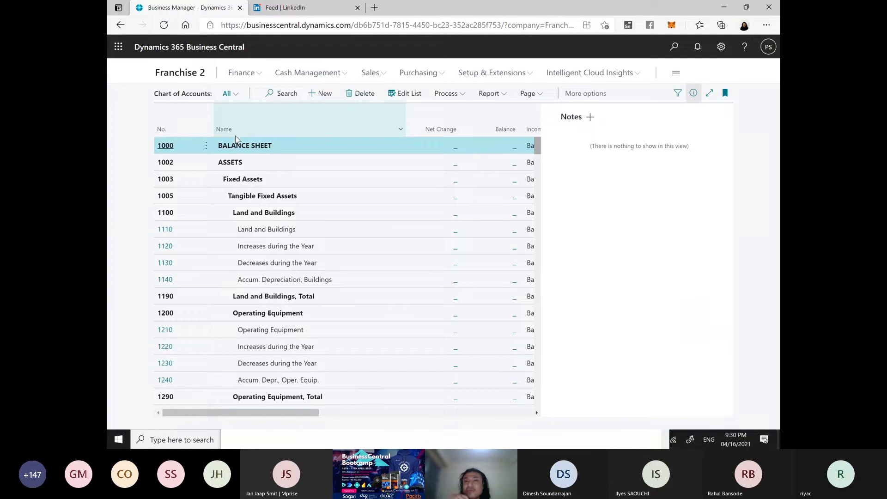
pyautogui.moveTo(236, 138)
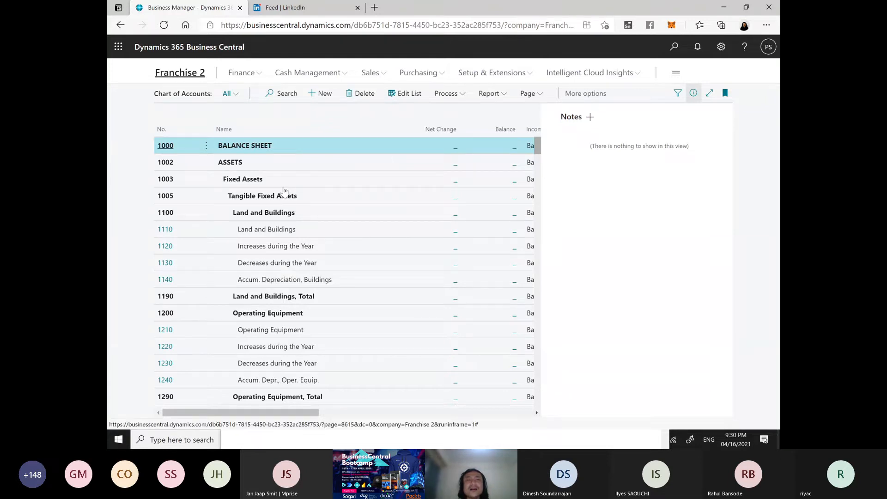
# Switch to the PowerPoint deck, bring up the Bulk Upload slide, and return to Business Central
pyautogui.hotkey('alt', 'Tab')
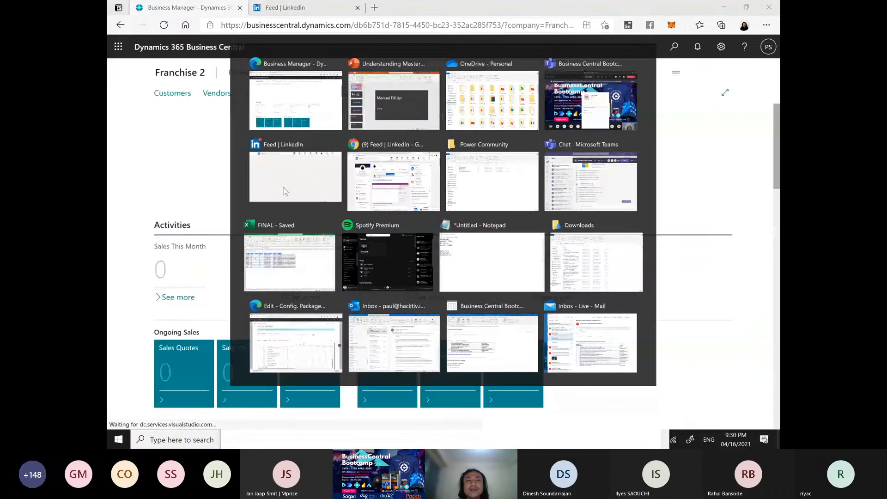
pyautogui.scroll(-2, 181, 398)
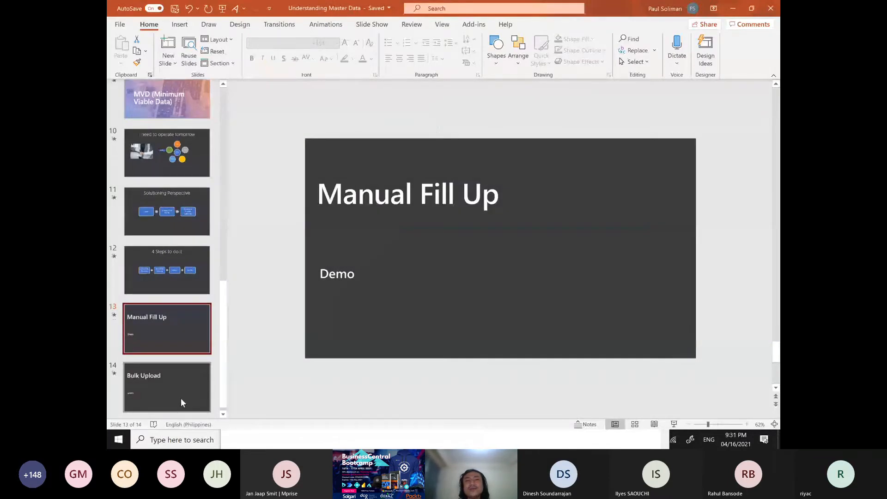
pyautogui.hotkey('alt', 'Tab')
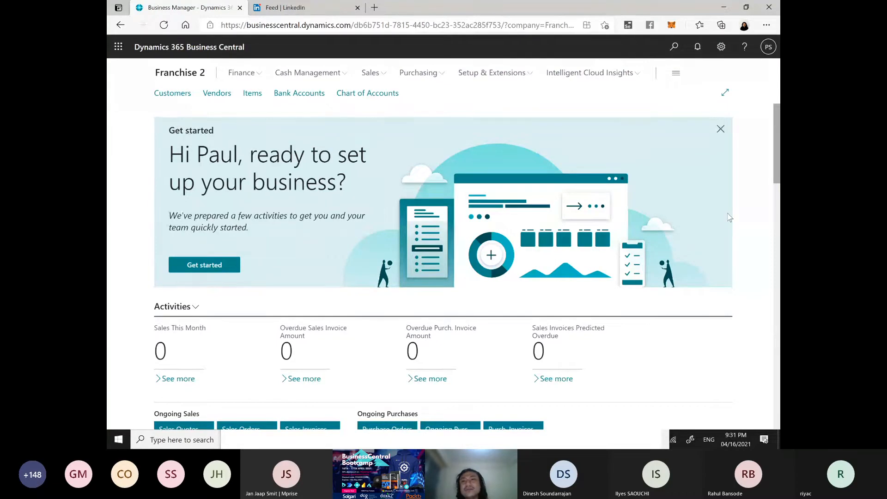
# Switch the active company to Franchise 3 in the user settings and dismiss the Get started banner on its home page
pyautogui.click(721, 46)
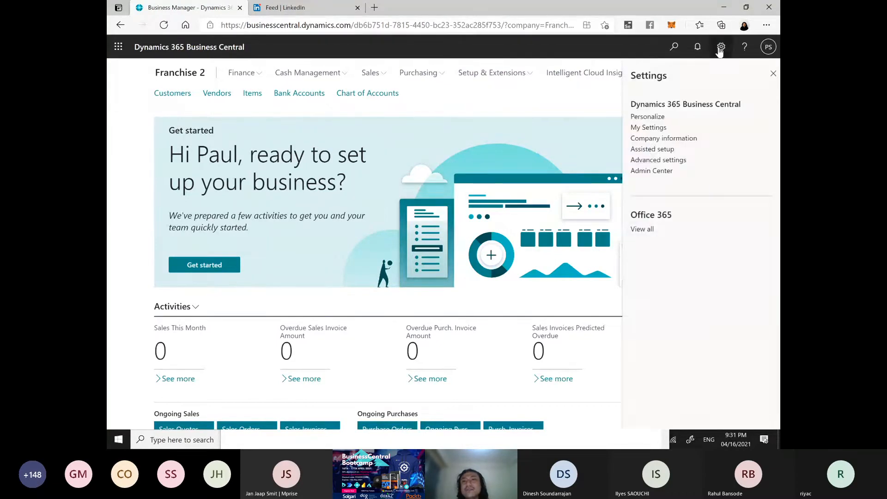
pyautogui.click(650, 127)
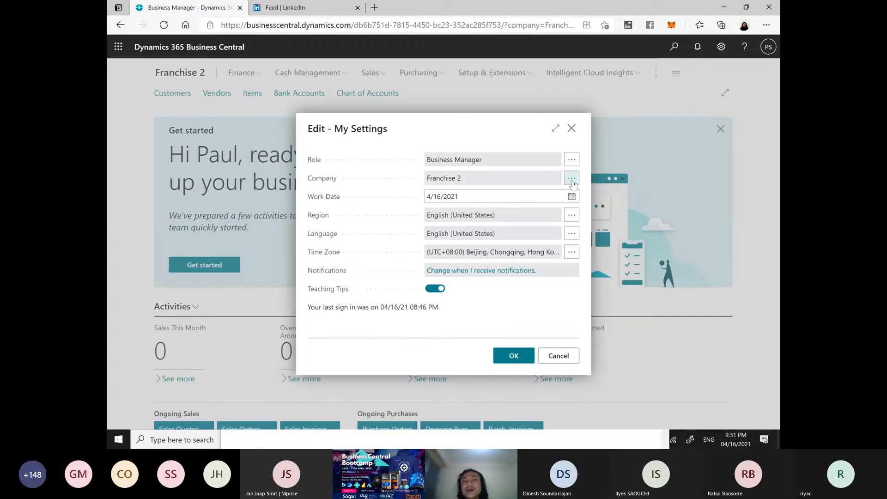
pyautogui.click(571, 179)
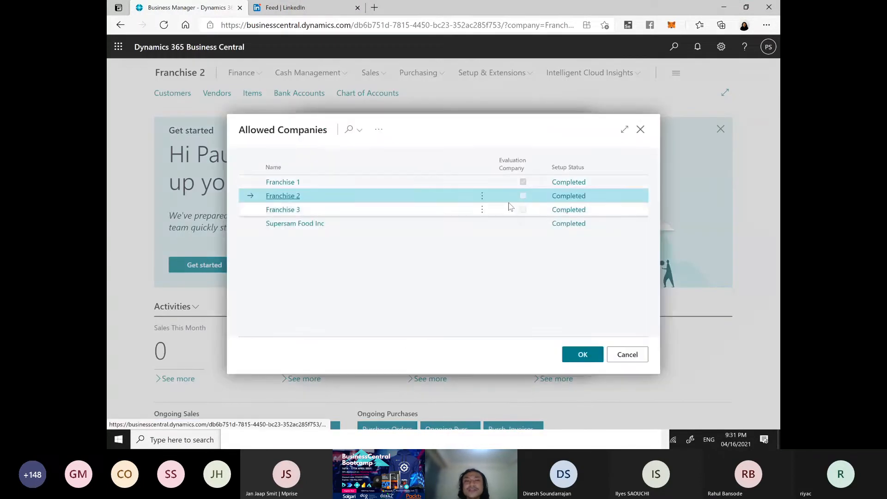
pyautogui.click(294, 223)
pyautogui.click(288, 212)
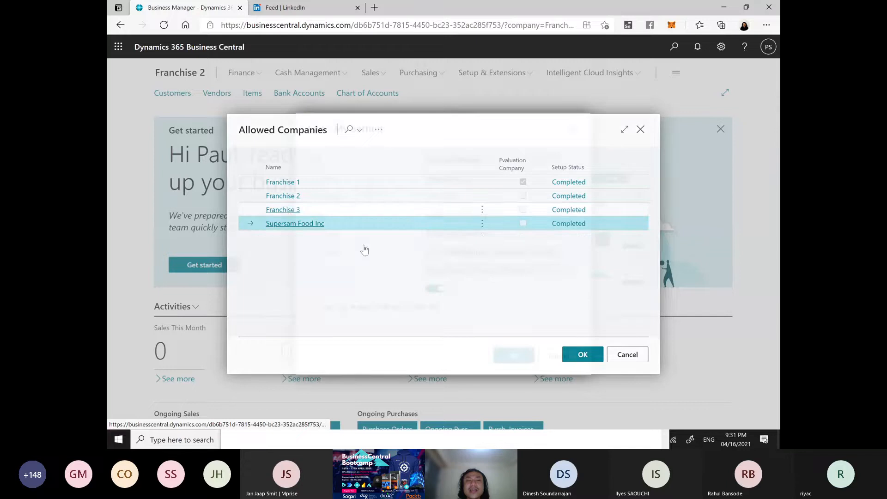
pyautogui.click(576, 354)
pyautogui.click(513, 356)
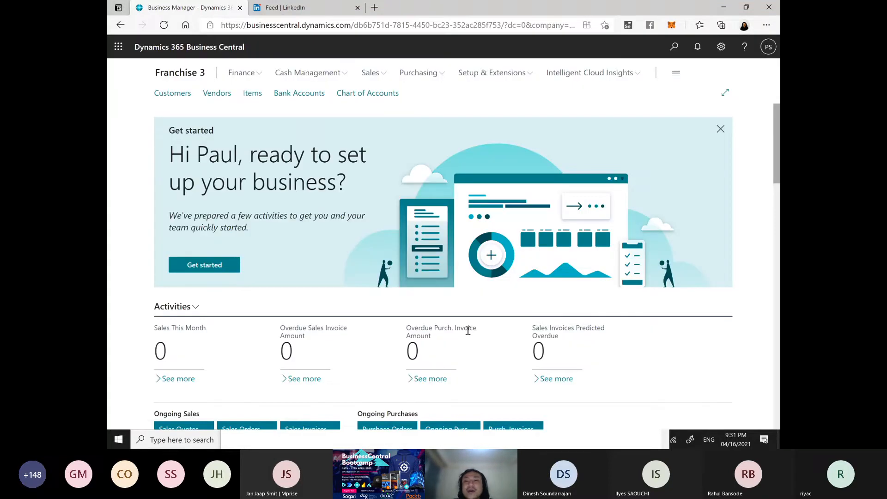
pyautogui.click(720, 129)
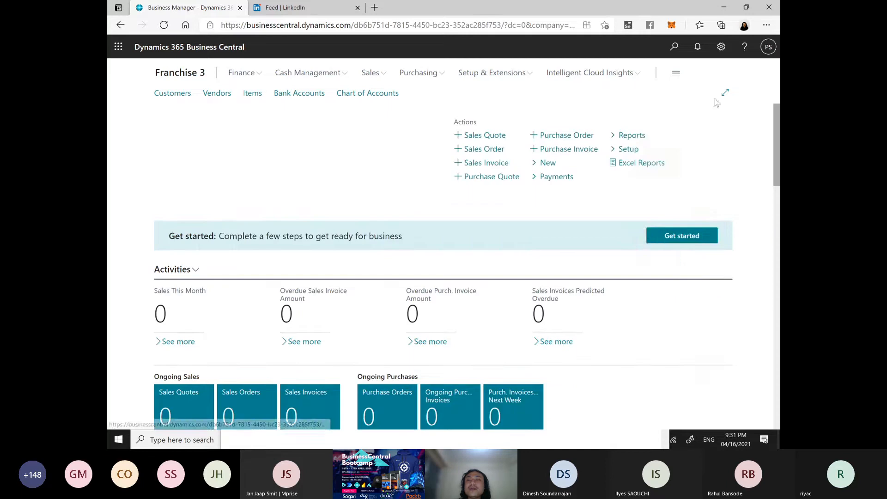
# Search for "packages" and open the Configuration Packages list
pyautogui.click(720, 49)
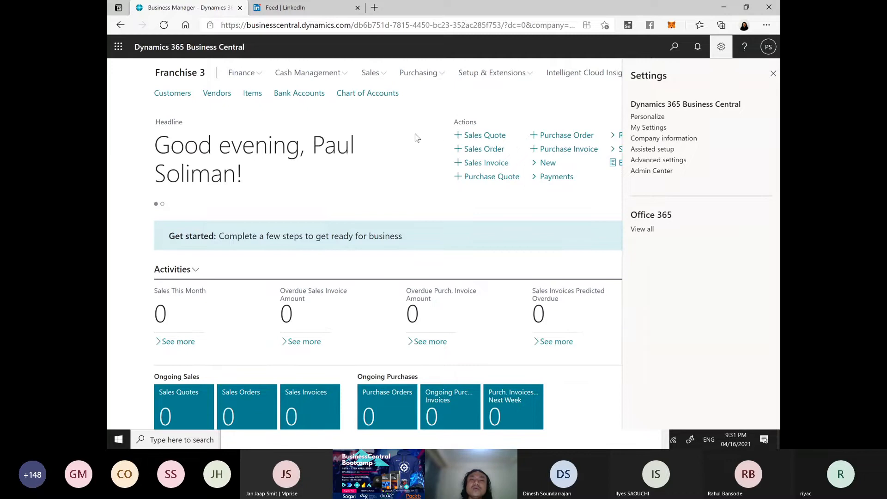
pyautogui.click(675, 49)
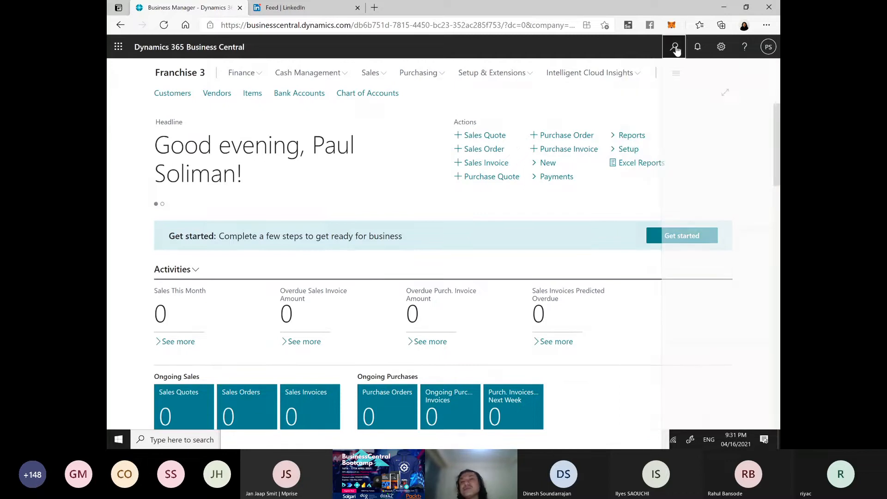
pyautogui.write('packages')
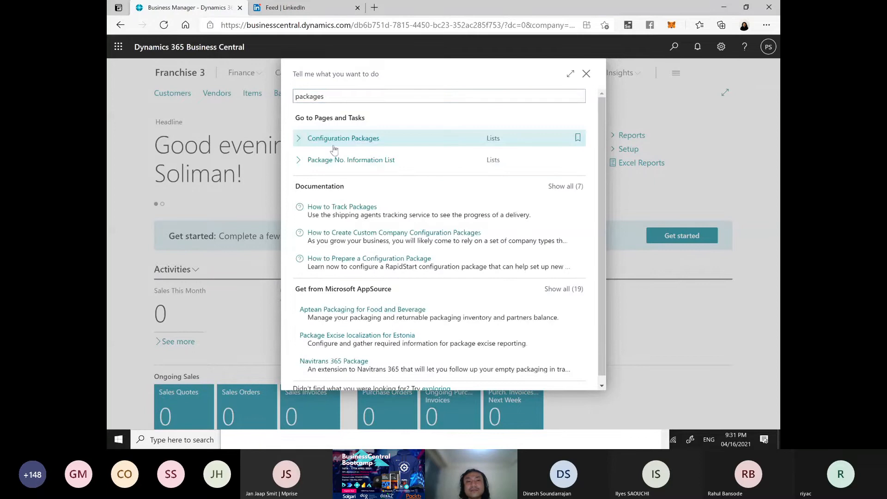
pyautogui.click(333, 145)
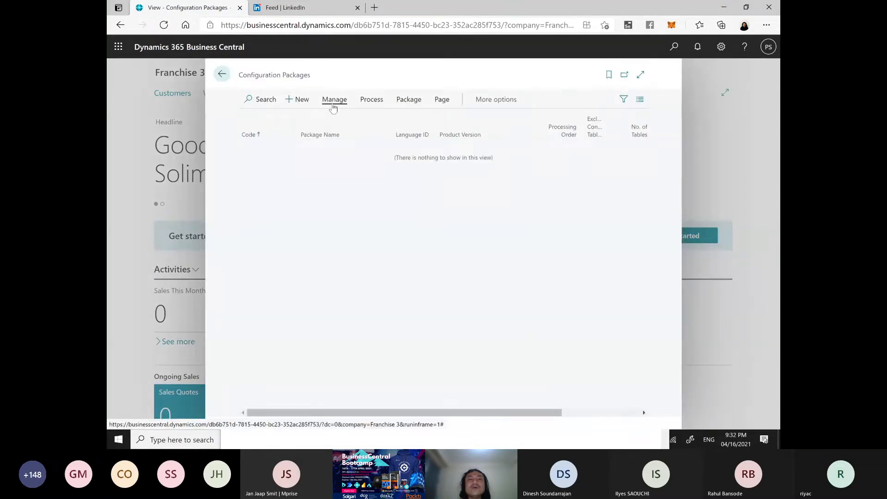
# Import the configuration package file FINAL2.rapidstart from Downloads, acknowledging the large package import
pyautogui.click(333, 105)
pyautogui.click(372, 100)
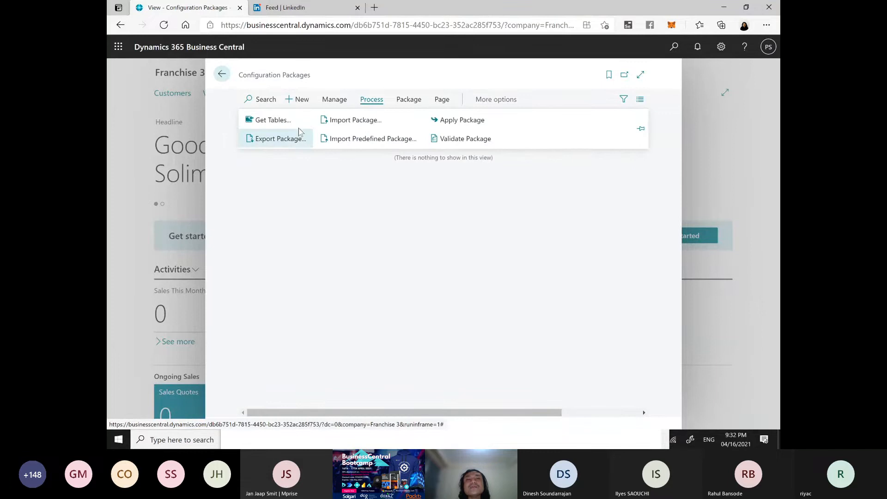
pyautogui.click(337, 124)
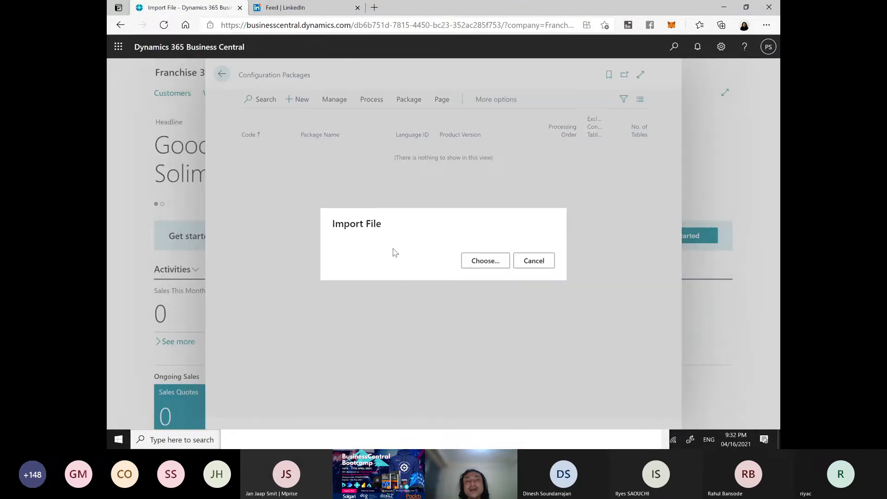
pyautogui.click(466, 261)
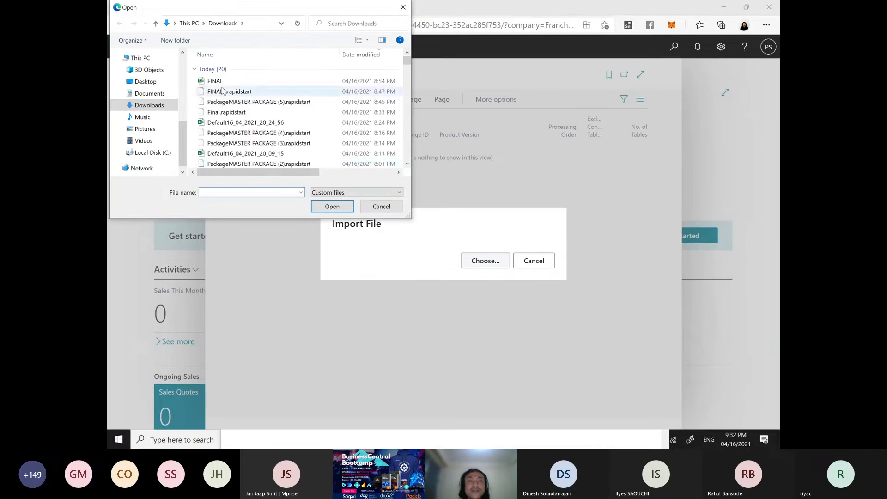
pyautogui.click(229, 91)
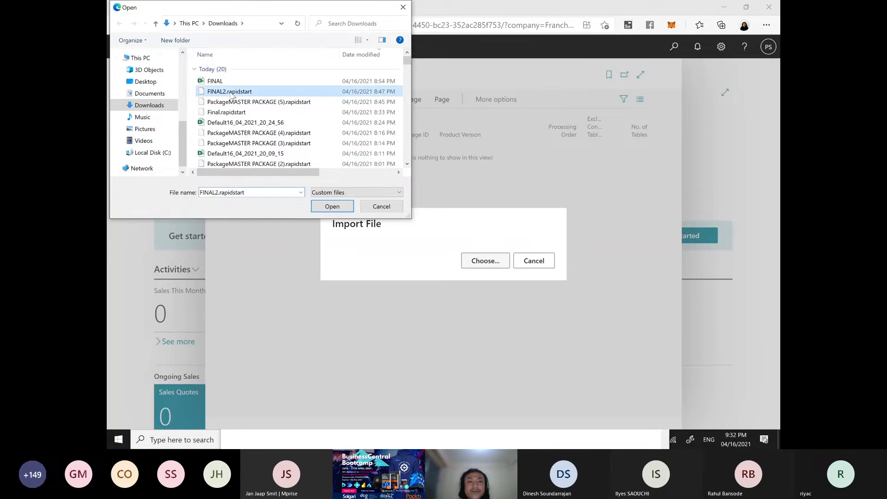
pyautogui.click(352, 205)
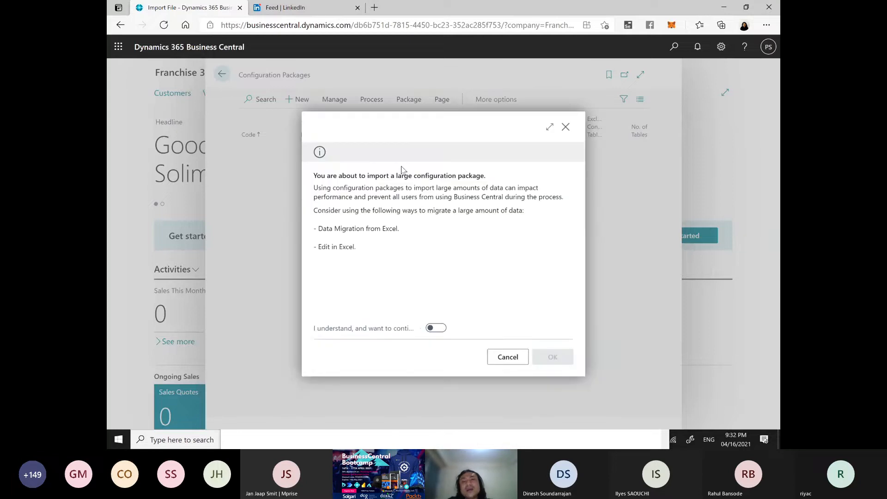
pyautogui.click(435, 328)
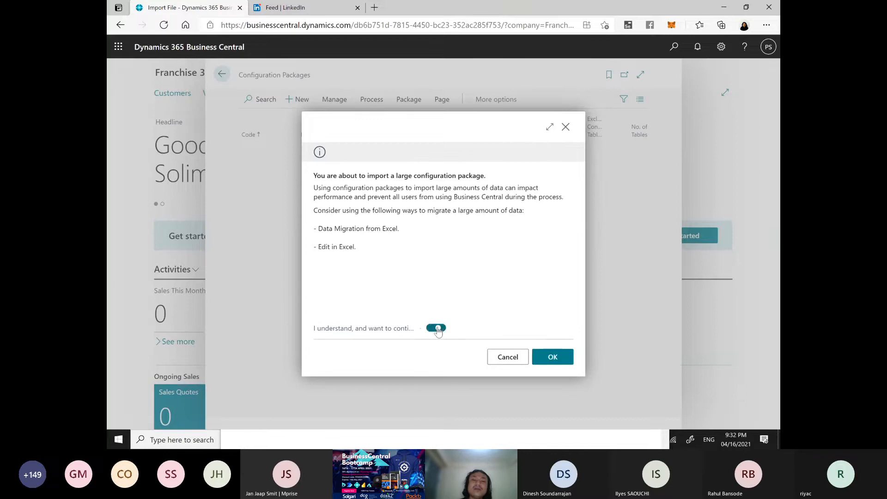
pyautogui.click(553, 357)
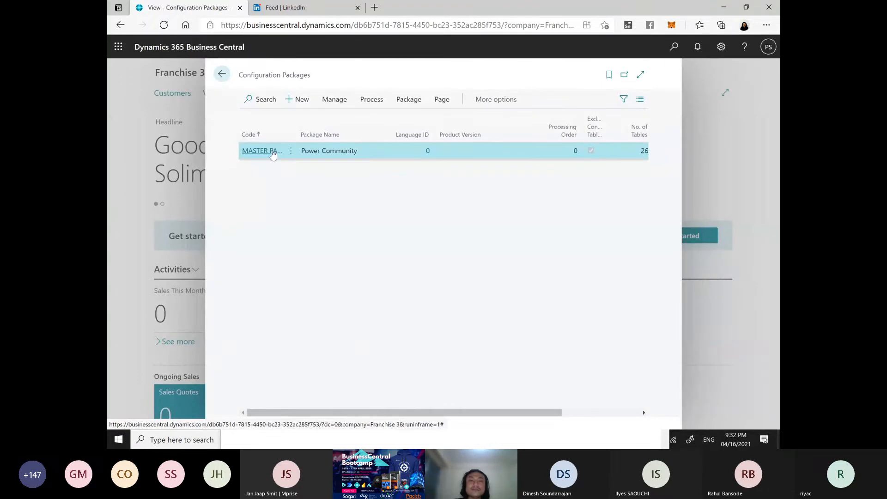
# Open the card of the imported MASTER PACKAGE configuration package
pyautogui.click(272, 152)
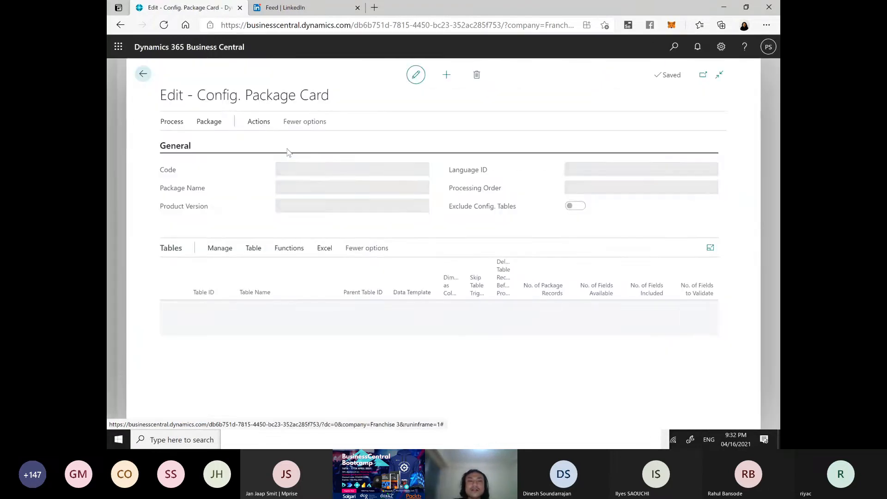
pyautogui.click(143, 75)
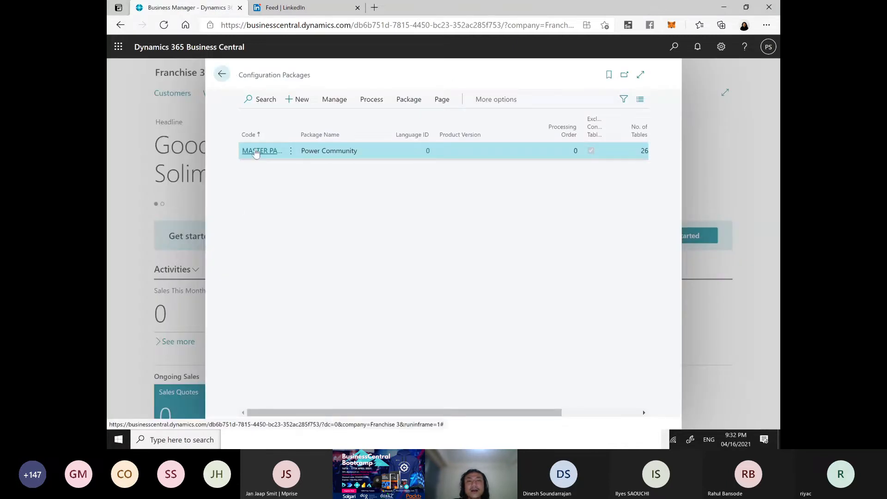
pyautogui.click(255, 152)
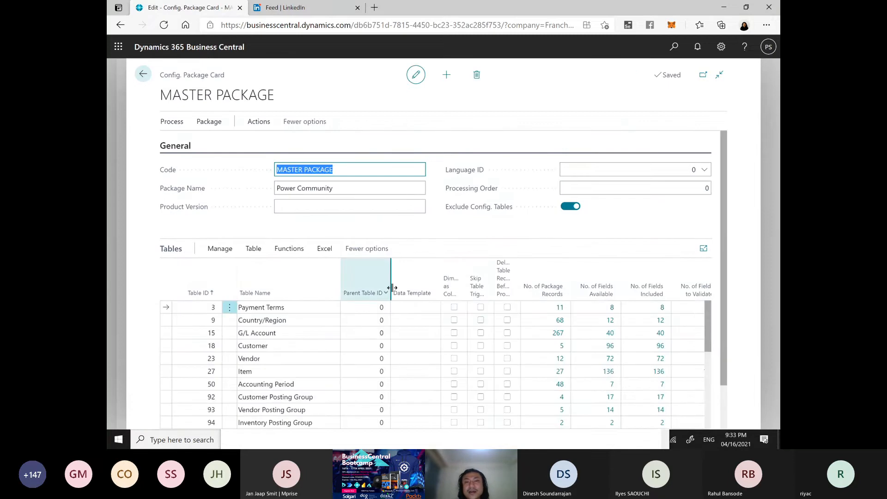
# Examine the tables included in the MASTER PACKAGE, from Payment Terms through the posting groups and setups to Config. Media Buffer
pyautogui.scroll(-6, 346, 295)
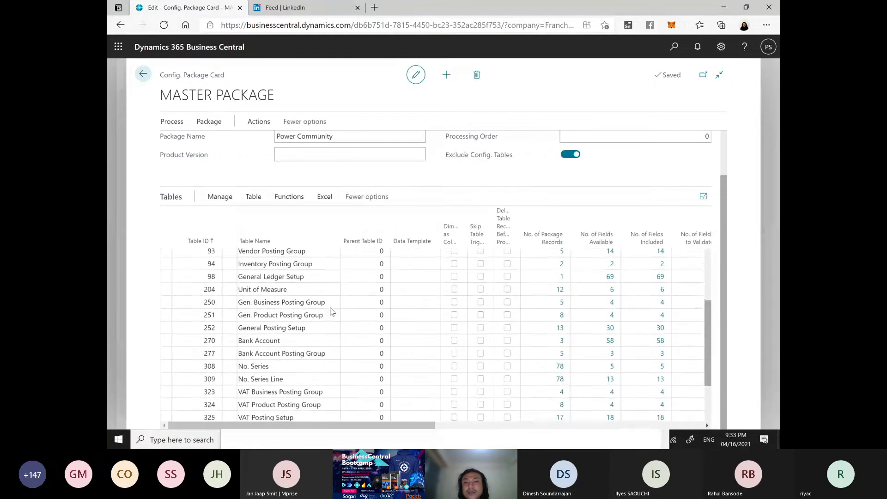
pyautogui.scroll(6, 330, 312)
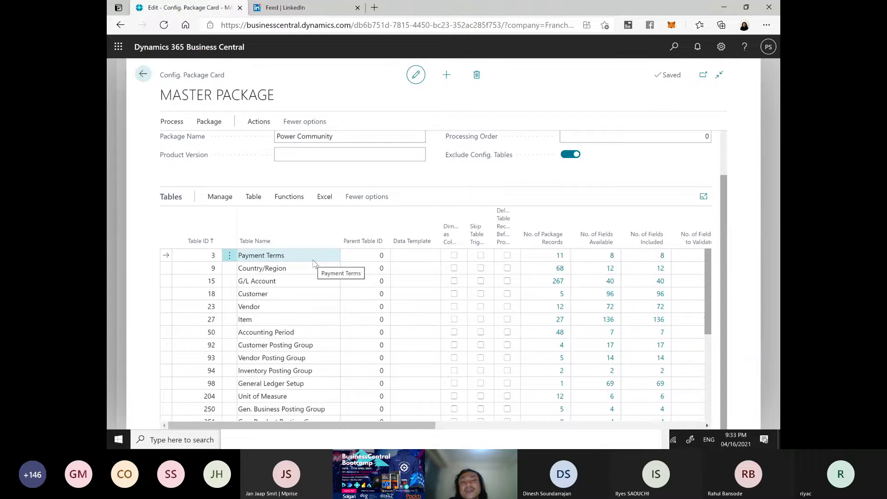
pyautogui.scroll(-2, 314, 275)
pyautogui.scroll(1, 314, 275)
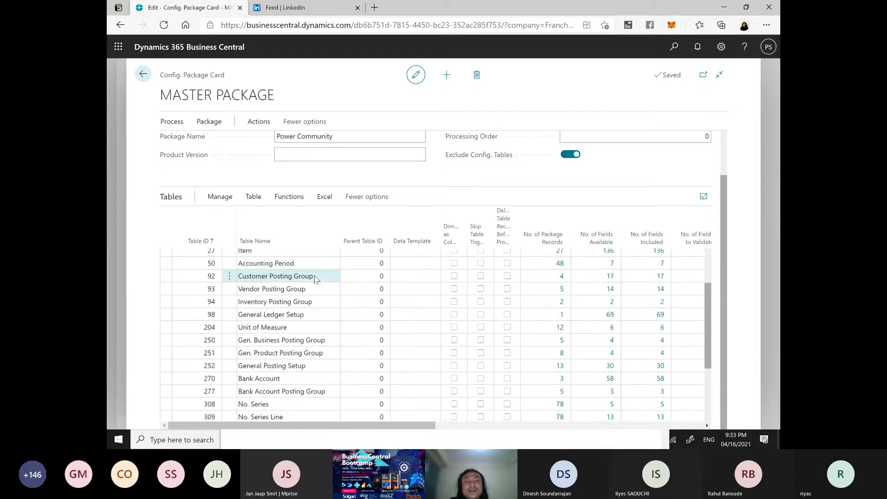
pyautogui.scroll(-1, 300, 353)
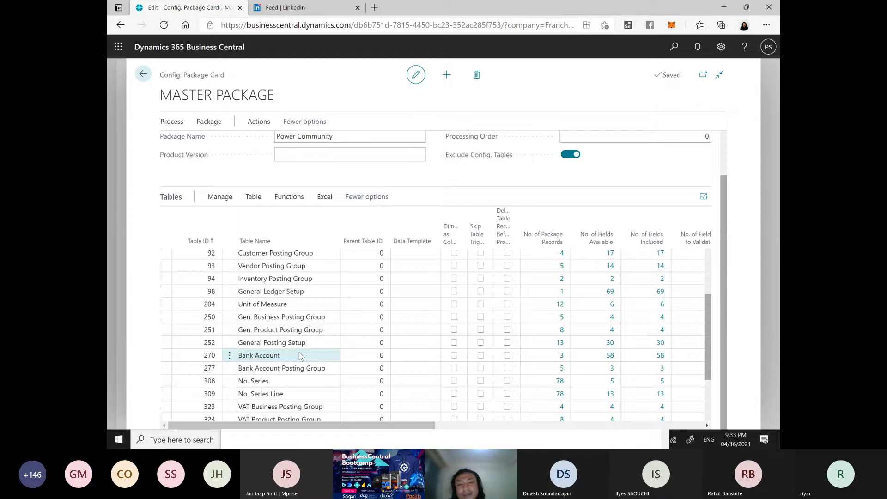
pyautogui.click(297, 279)
pyautogui.click(270, 359)
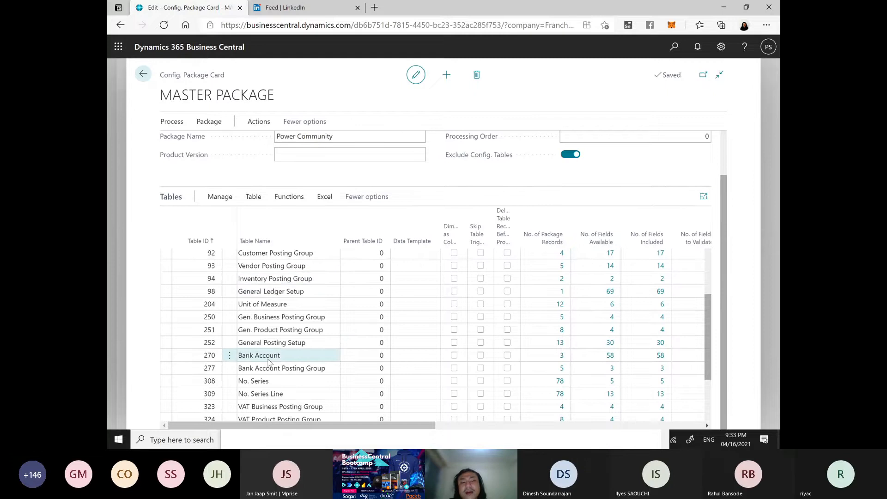
pyautogui.scroll(-1, 269, 358)
pyautogui.click(269, 359)
pyautogui.scroll(-1, 275, 376)
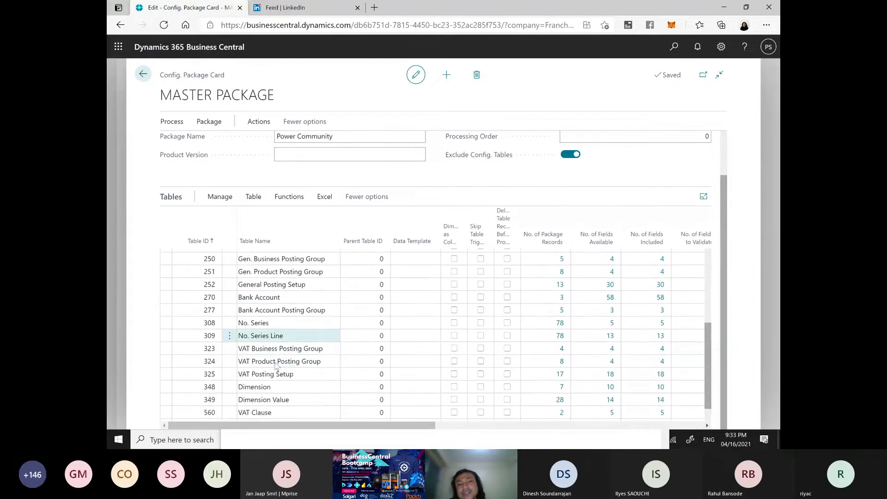
pyautogui.click(276, 365)
pyautogui.click(273, 284)
pyautogui.click(269, 272)
pyautogui.click(267, 375)
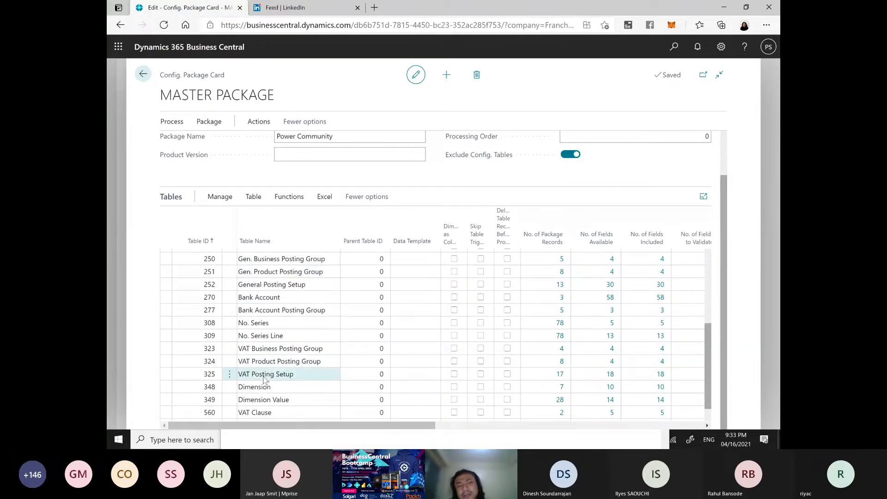
pyautogui.scroll(-1, 265, 377)
pyautogui.click(265, 379)
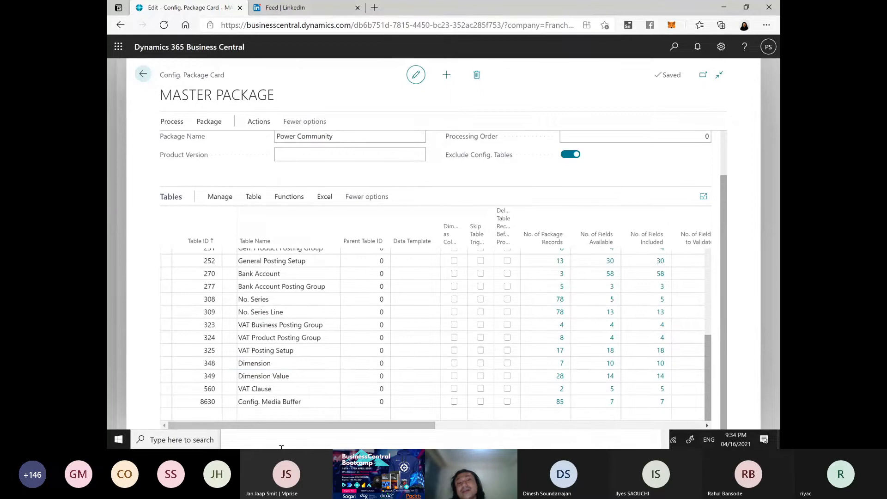
pyautogui.scroll(3, 280, 333)
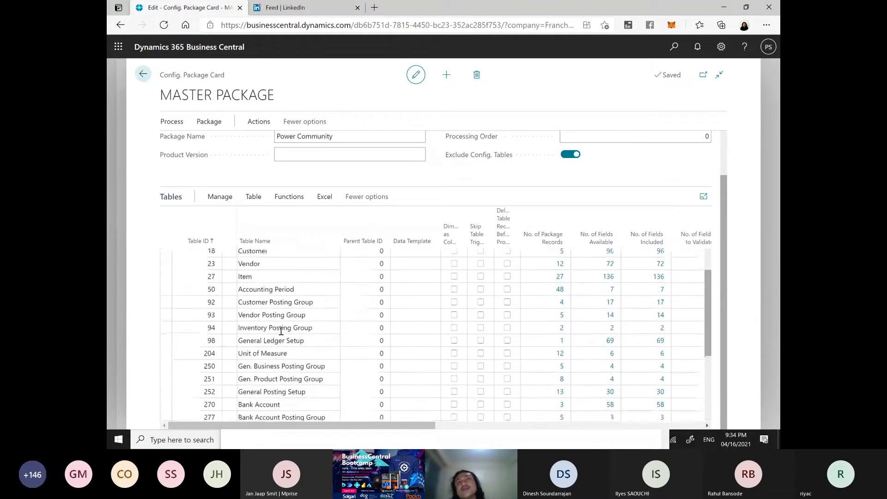
pyautogui.click(280, 330)
pyautogui.scroll(1, 282, 333)
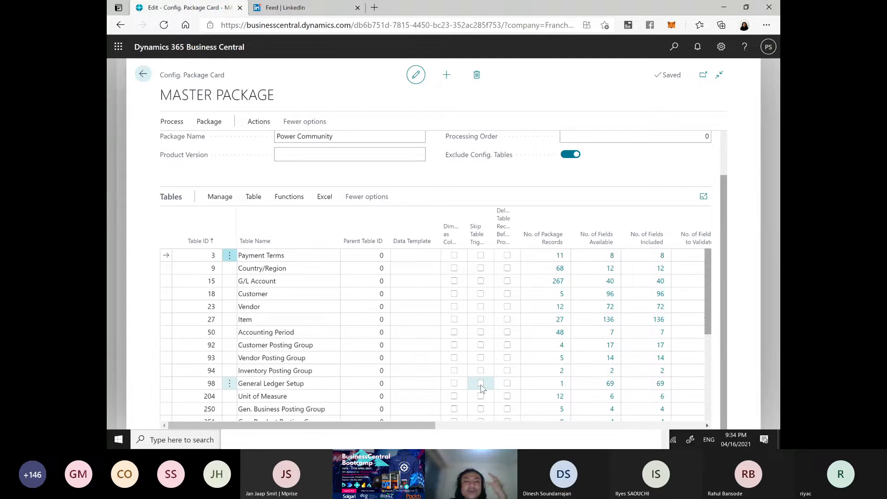
pyautogui.scroll(-4, 230, 309)
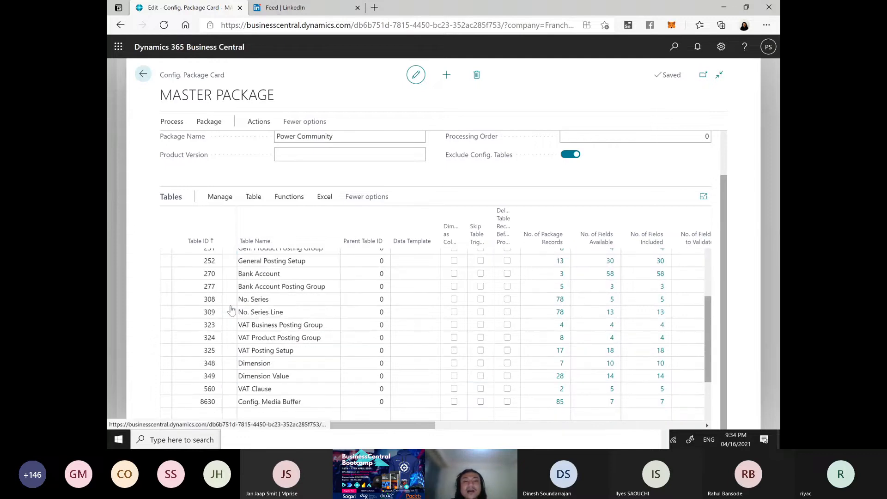
pyautogui.scroll(4, 316, 357)
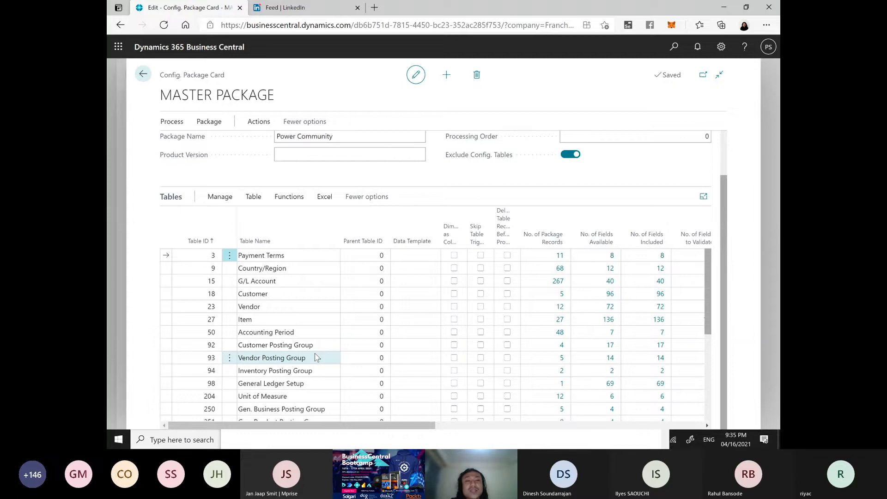
# Switch to the PowerPoint deck, select its first slide, and start the slide show from there
pyautogui.hotkey('alt', 'Tab')
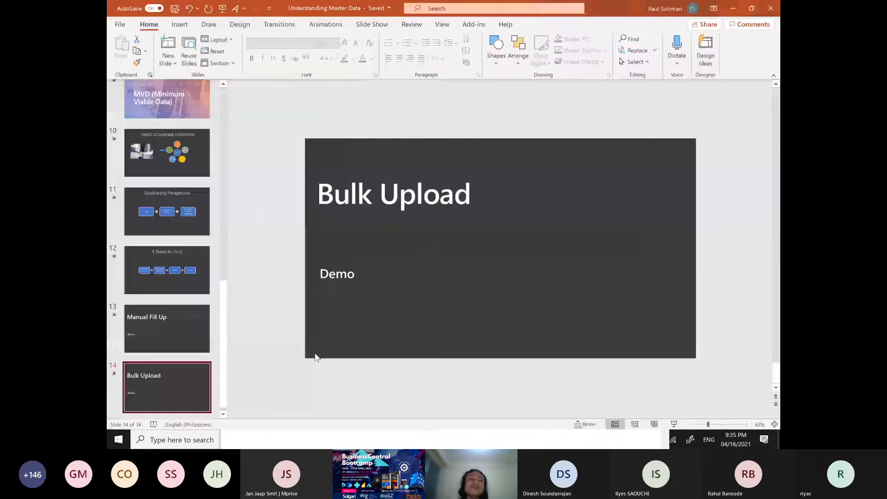
pyautogui.scroll(3, 143, 338)
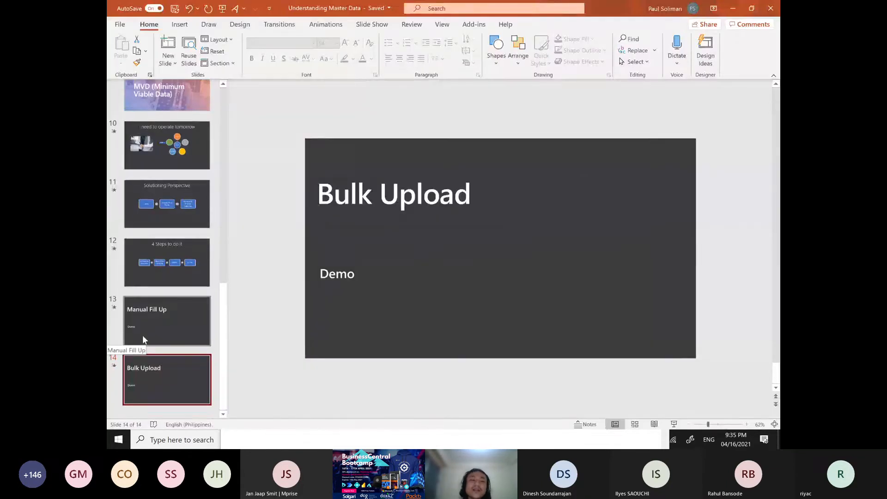
pyautogui.scroll(-2, 166, 313)
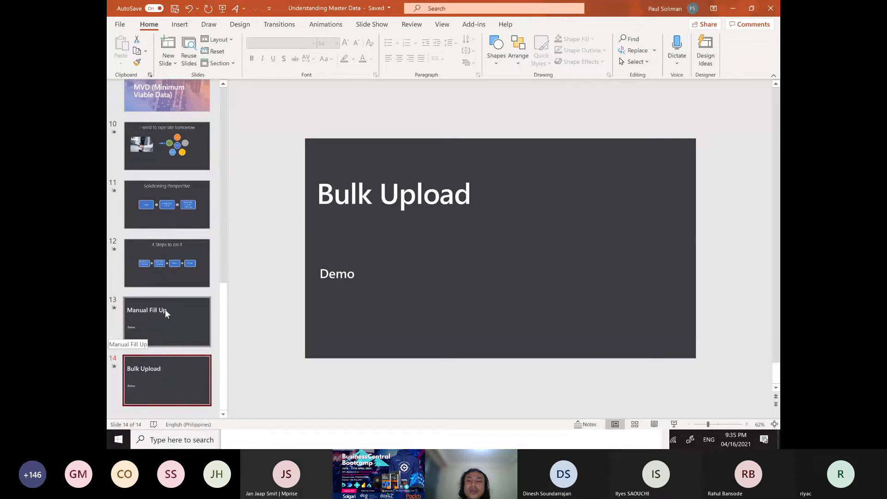
pyautogui.scroll(15, 165, 310)
pyautogui.click(174, 147)
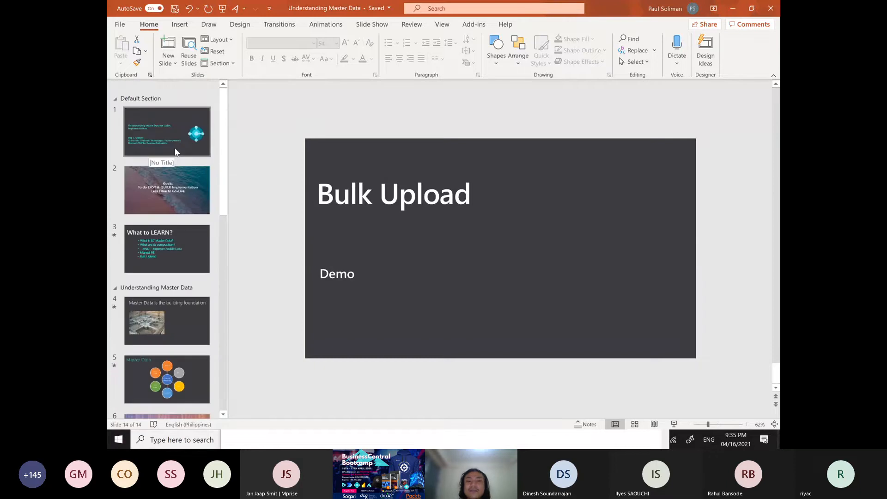
pyautogui.click(674, 424)
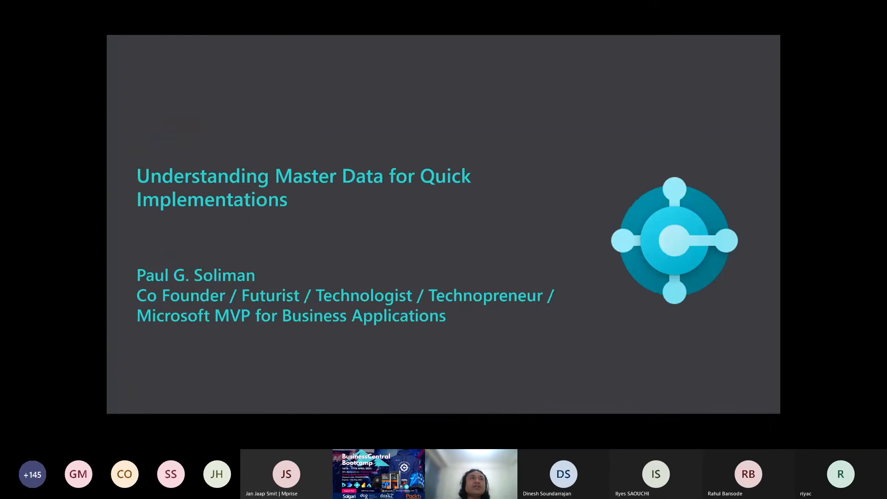